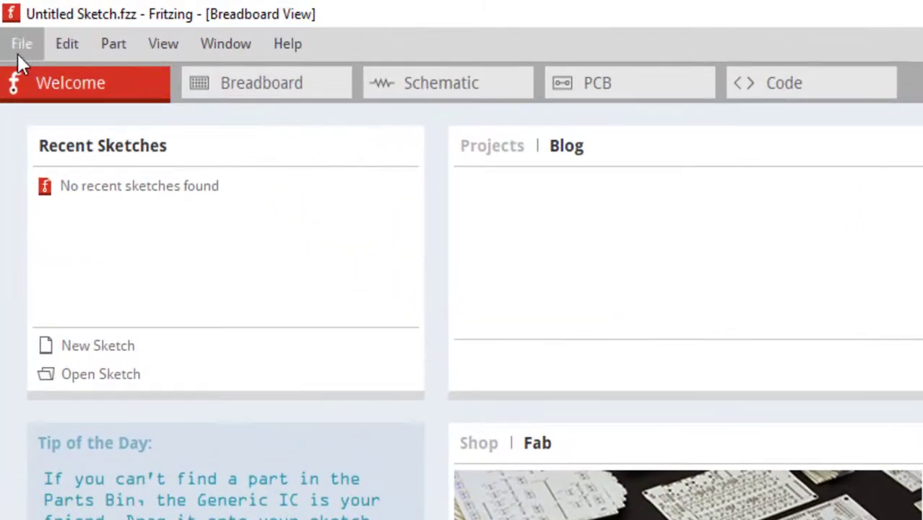
Start a new sketch and rotate its breadboard 90° clockwise so it stands upright, fitted in view.
click(19, 43)
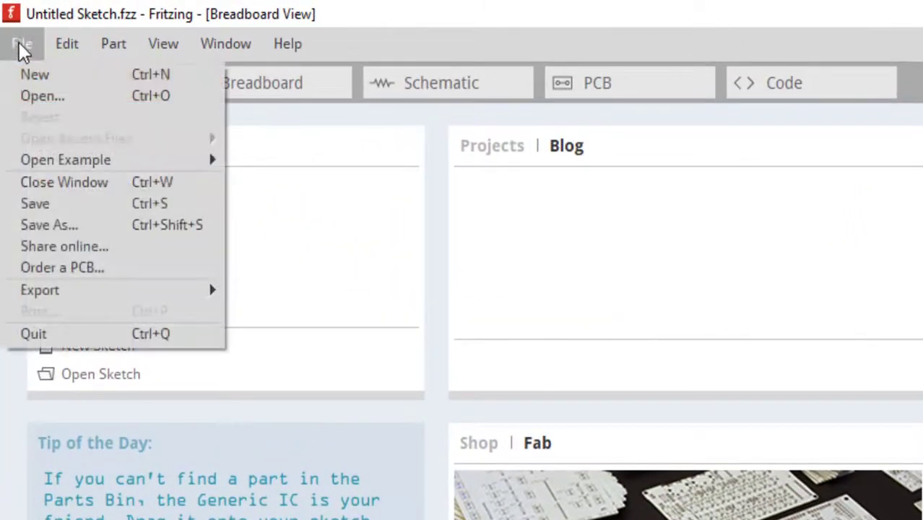
click(34, 72)
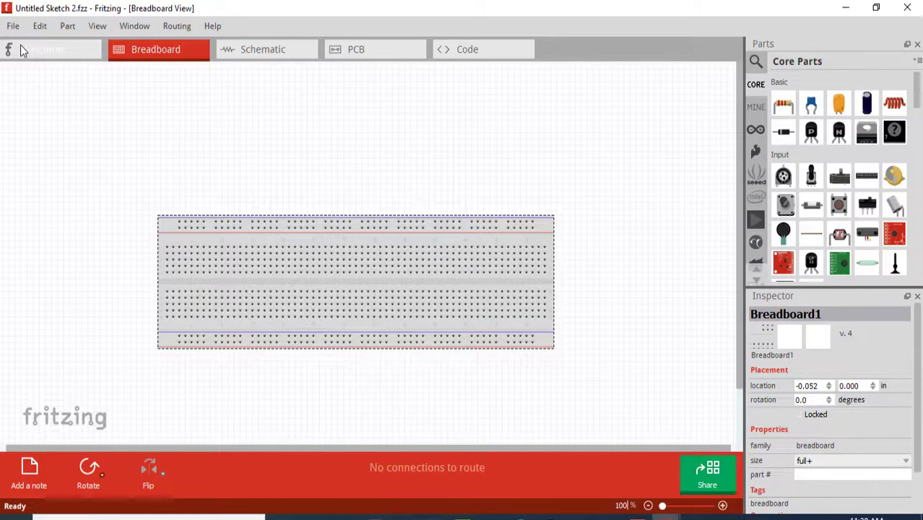
right_click(344, 260)
mouse_move(390, 264)
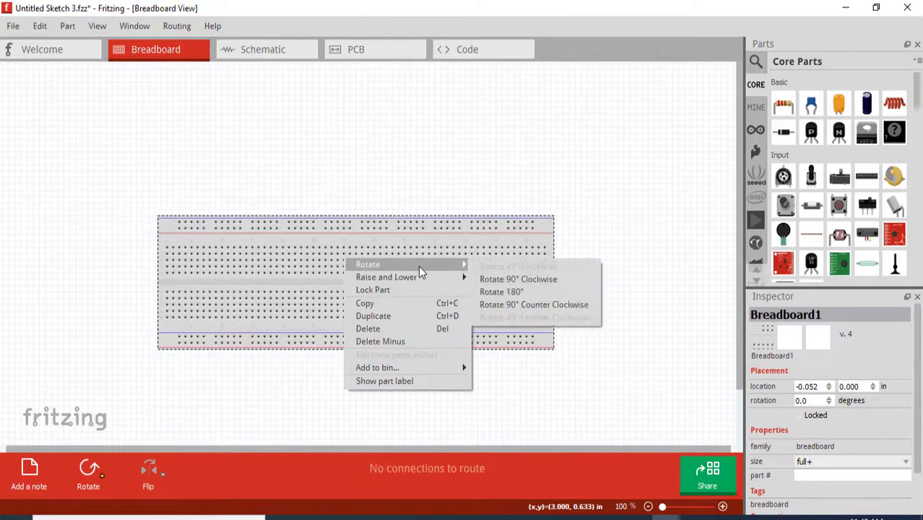
click(536, 280)
key(ctrl+0)
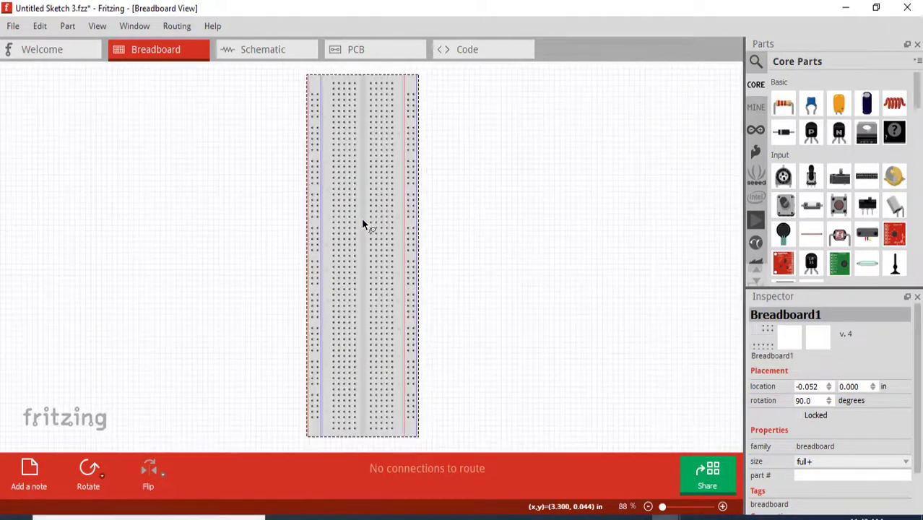
ctrl+scroll(364, 225, down, 2)
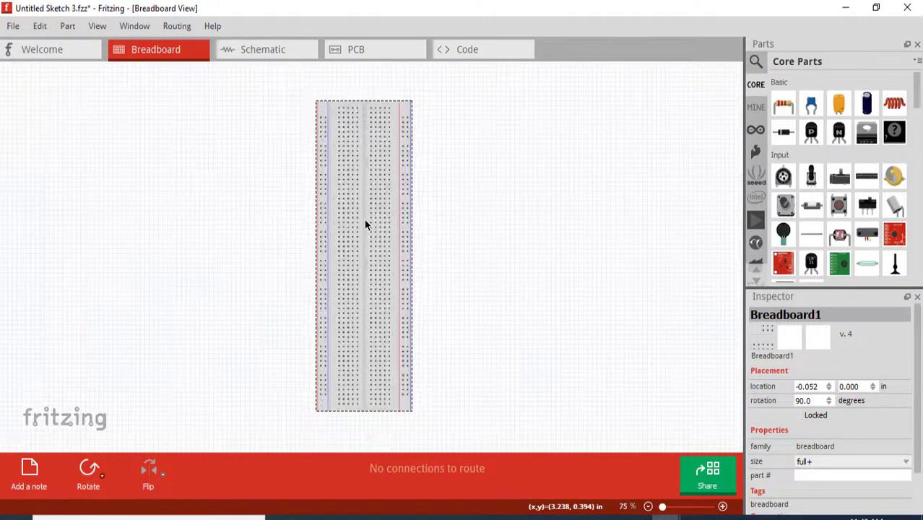
ctrl+scroll(365, 224, down, 2)
ctrl+scroll(364, 224, up, 6)
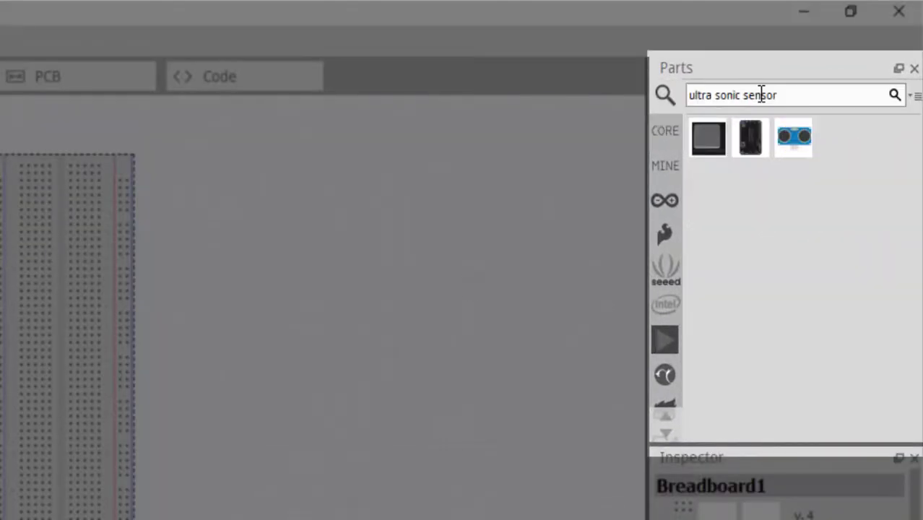
Search the parts bin for 'arduino' and drop an Arduino Uno onto the canvas.
triple_click(761, 94)
text(arduino)
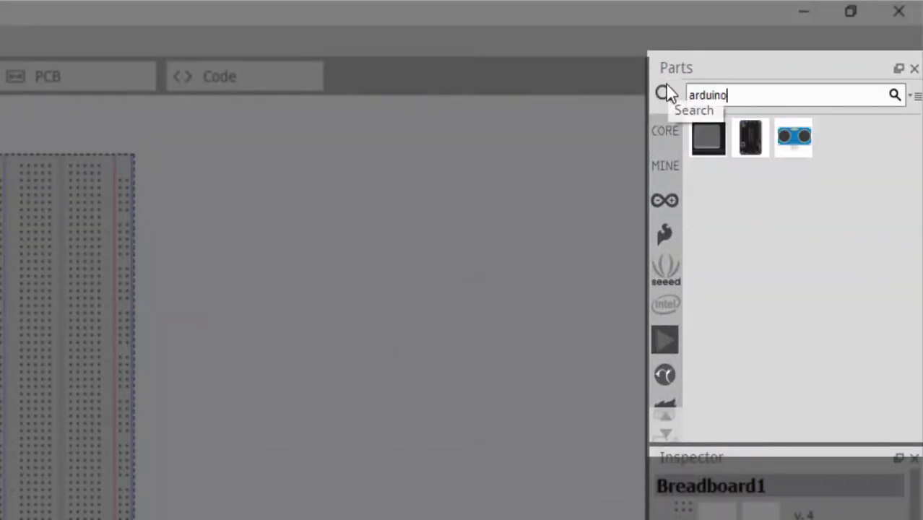
key(Return)
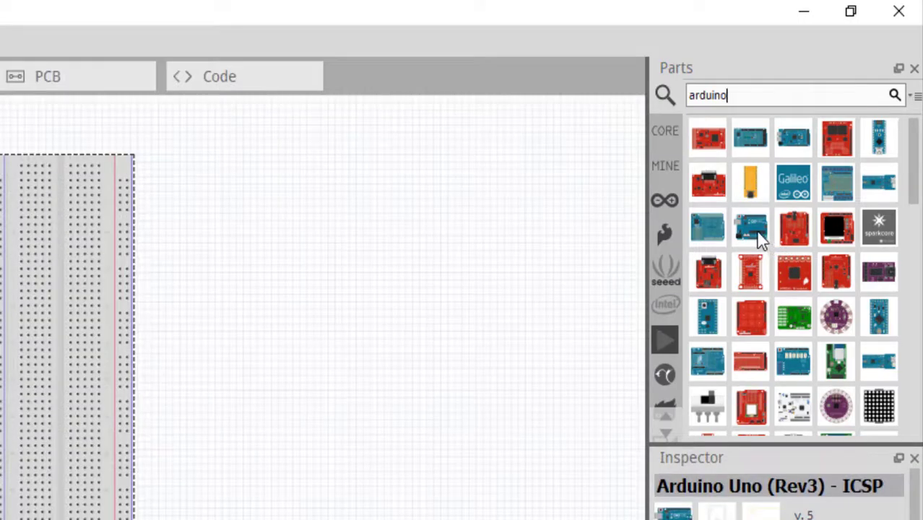
drag(758, 238, 222, 263)
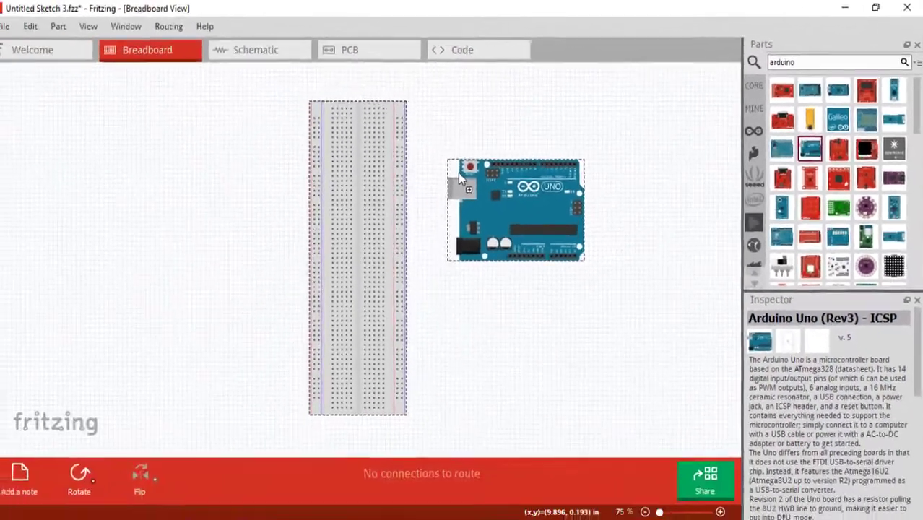
Move the Arduino Uno left of the breadboard and rotate it 90° clockwise.
drag(458, 173, 166, 167)
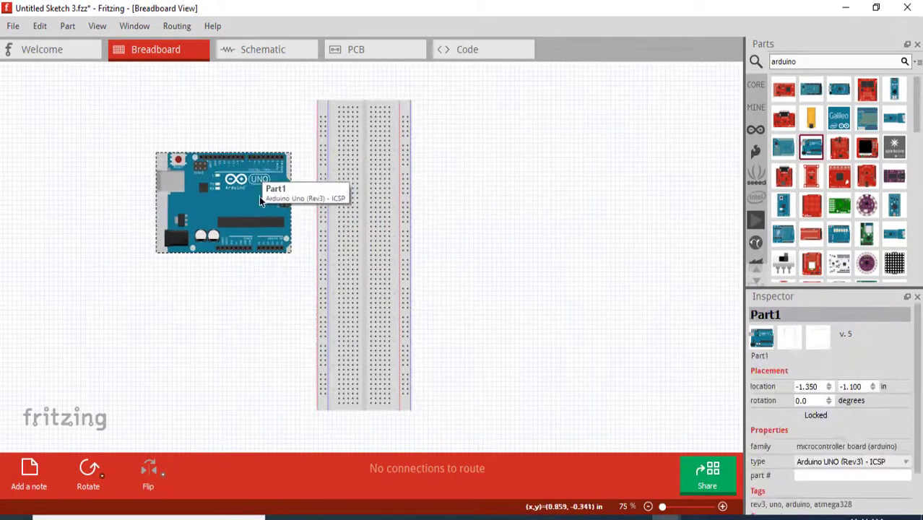
right_click(233, 183)
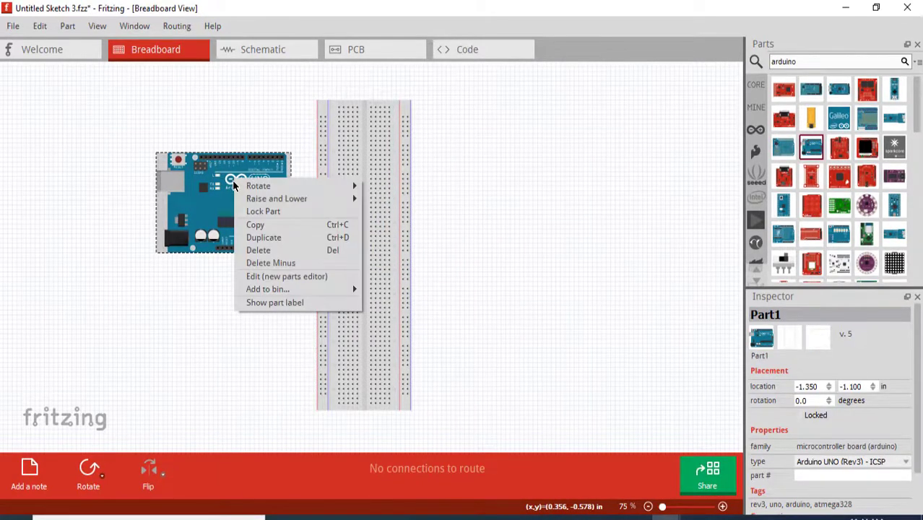
mouse_move(258, 186)
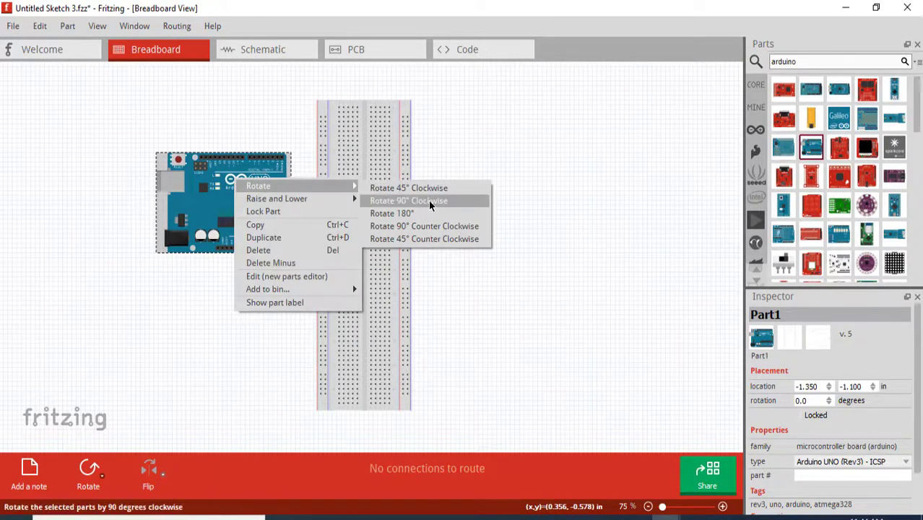
click(428, 200)
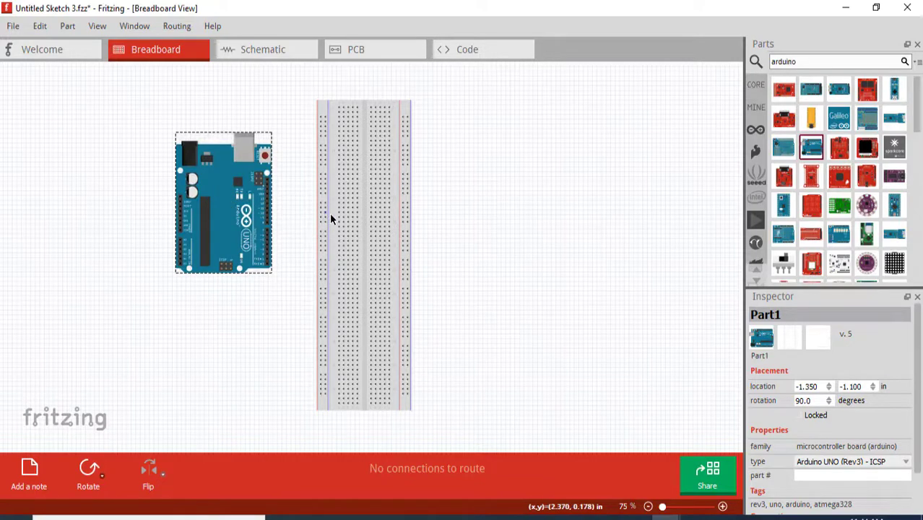
ctrl+scroll(233, 246, up, 3)
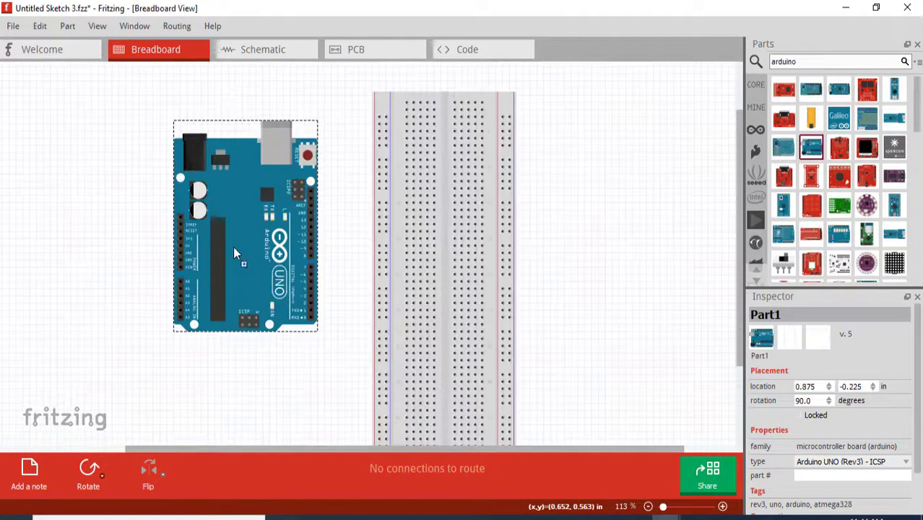
Search parts for 'ultra sonic sensor' and drop the HC-SR04 to the right of the breadboard.
double_click(824, 63)
text(ultra sonic sensor)
key(Return)
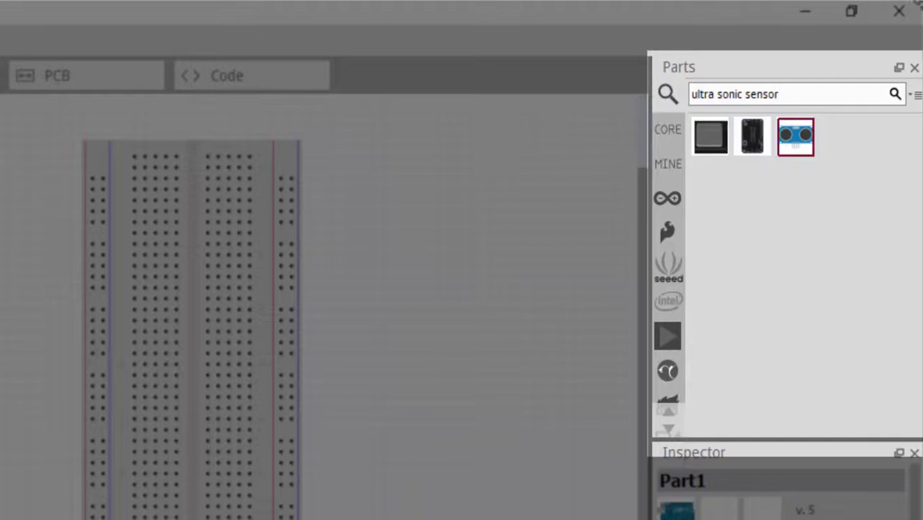
mouse_move(802, 133)
mouse_down()
mouse_move(384, 230)
mouse_move(375, 244)
mouse_up()
ctrl+scroll(508, 282, up, 5)
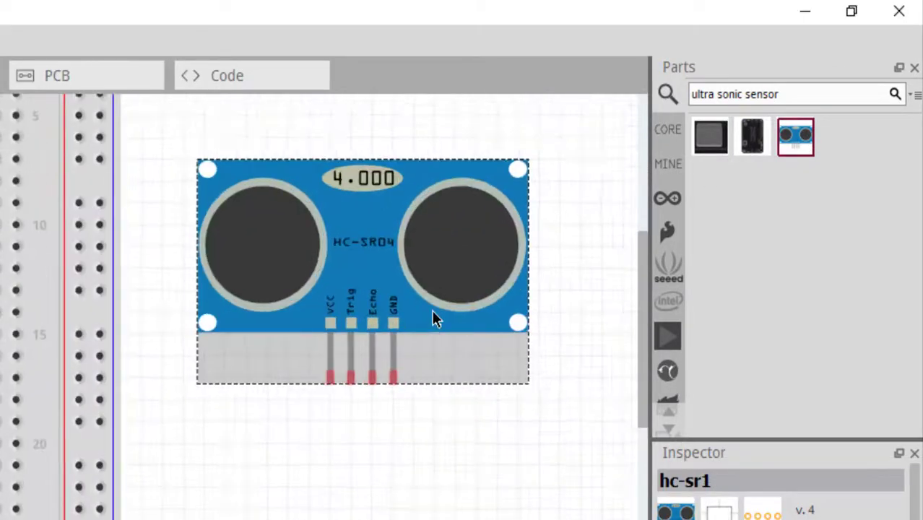
ctrl+scroll(433, 318, up, 2)
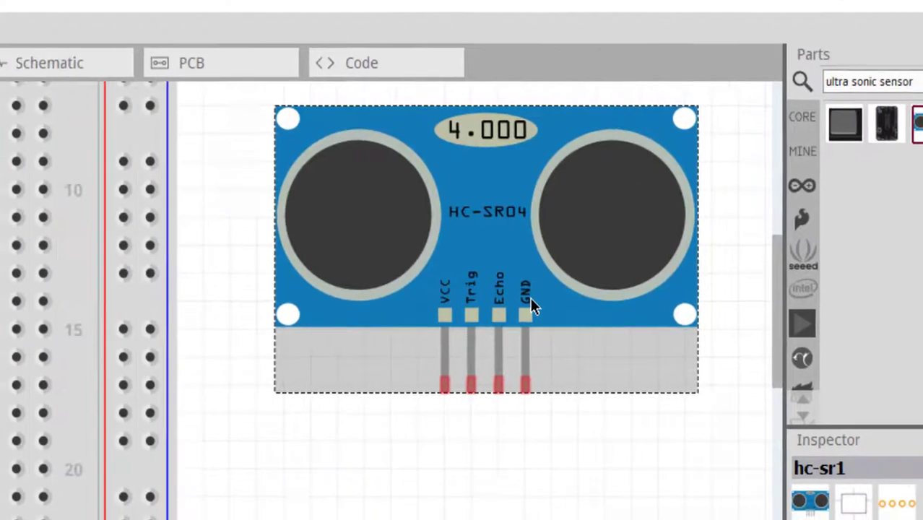
ctrl+scroll(530, 305, down, 3)
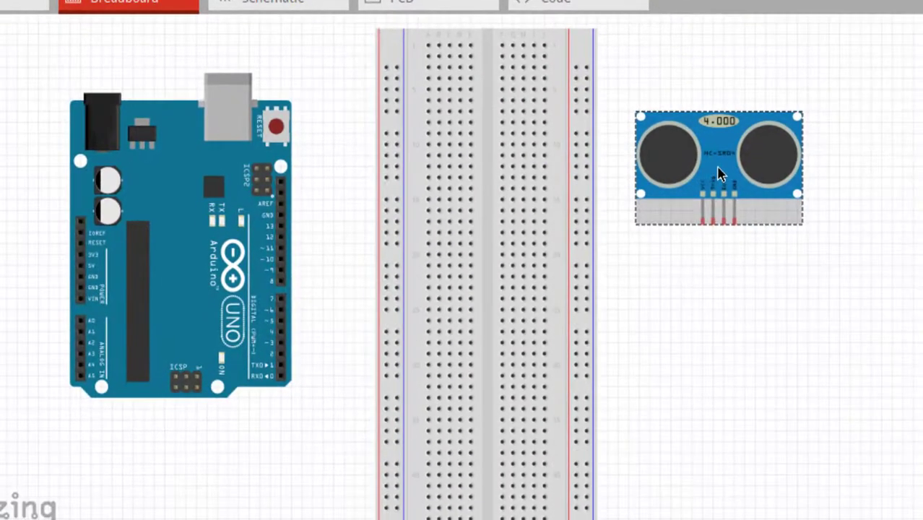
Rotate the HC-SR04 90° clockwise and plug its four pins into the breadboard's upper-right rows.
right_click(724, 172)
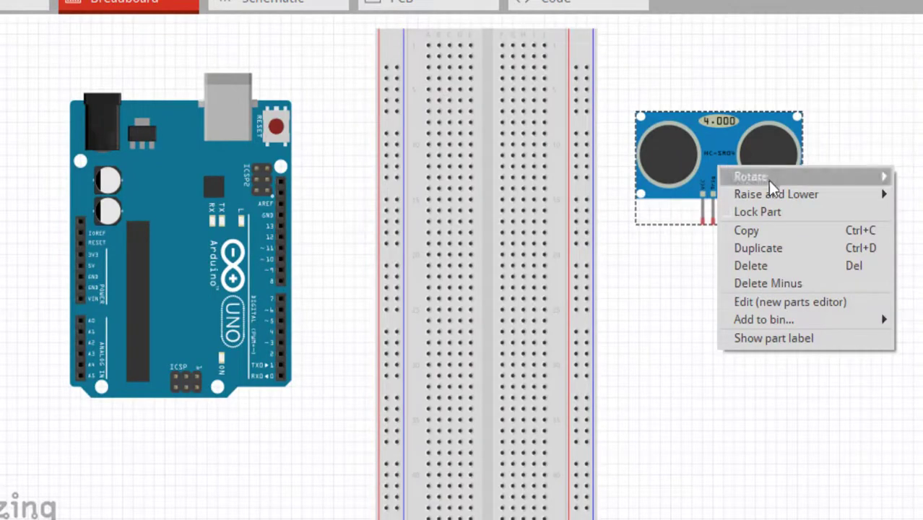
mouse_move(622, 145)
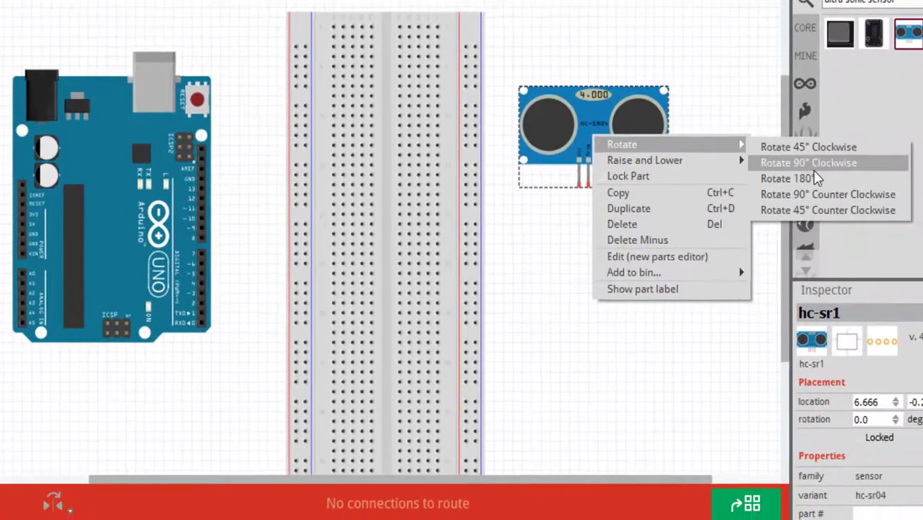
click(816, 170)
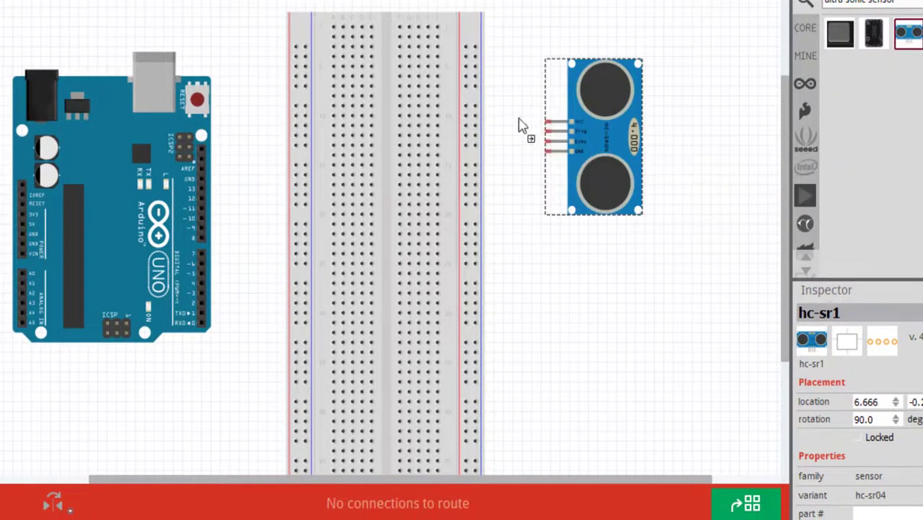
mouse_move(595, 142)
mouse_down()
mouse_move(432, 88)
mouse_move(488, 83)
mouse_up()
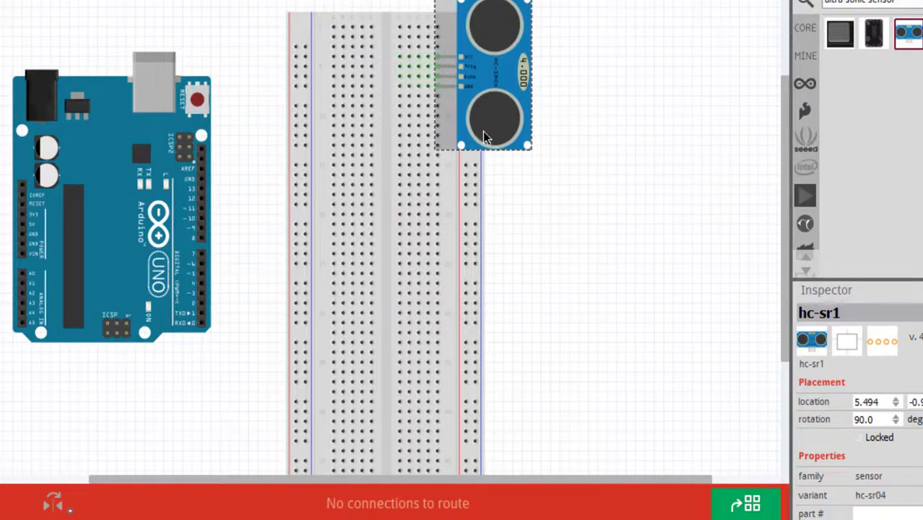
click(403, 185)
ctrl+scroll(480, 178, up, 1)
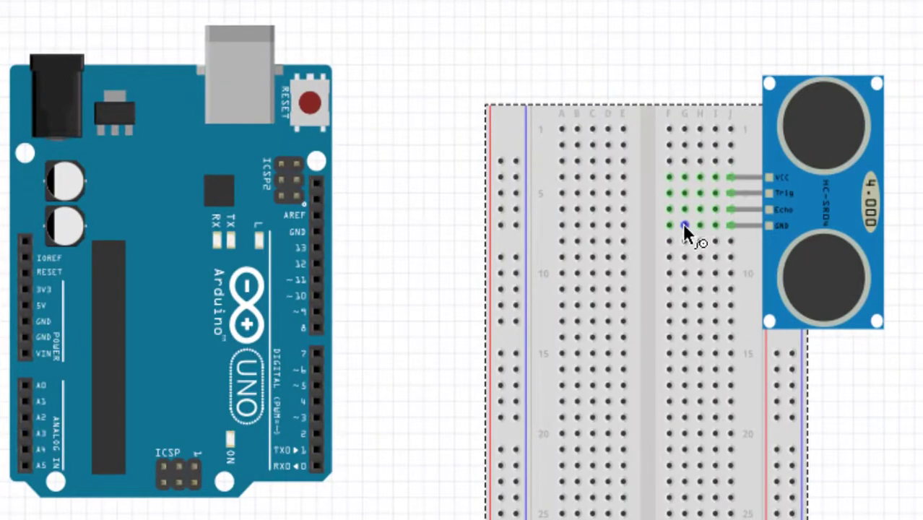
Wire the sensor's GND row to the Arduino GND pin, bending the wire neatly beneath the Arduino.
drag(684, 224, 28, 335)
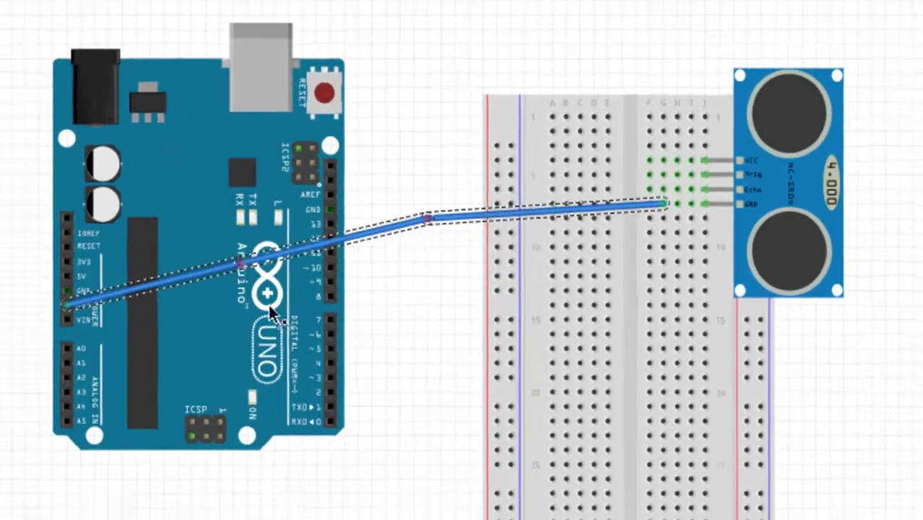
drag(270, 312, 437, 493)
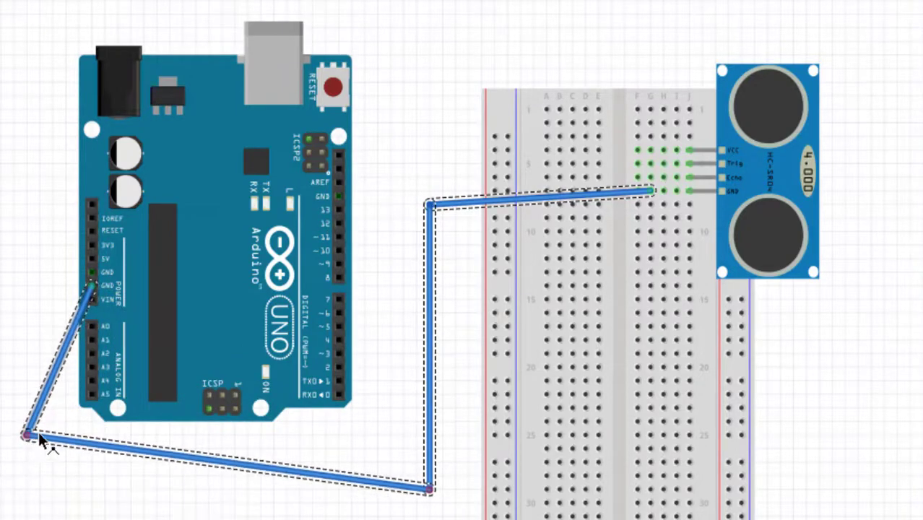
drag(429, 490, 430, 436)
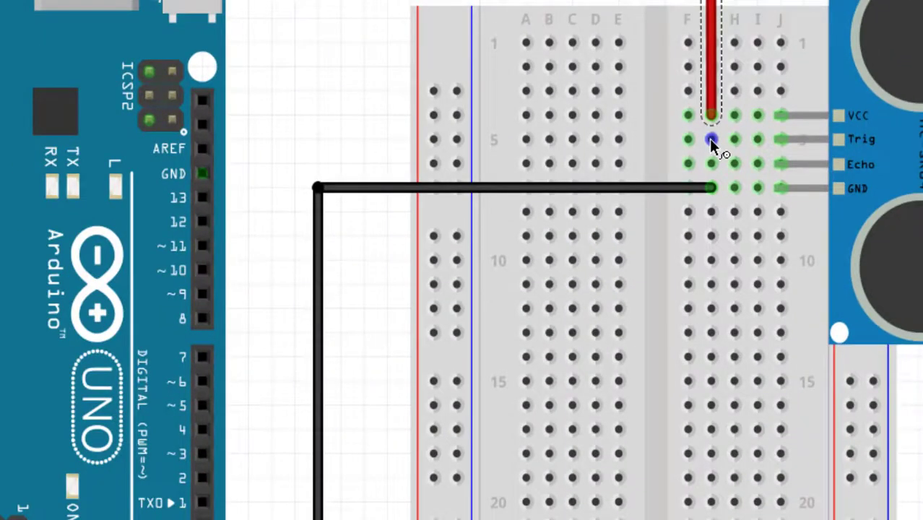
Route a green wire from the sensor's Trig row to Arduino pin 13.
drag(712, 138, 621, 138)
drag(405, 144, 255, 137)
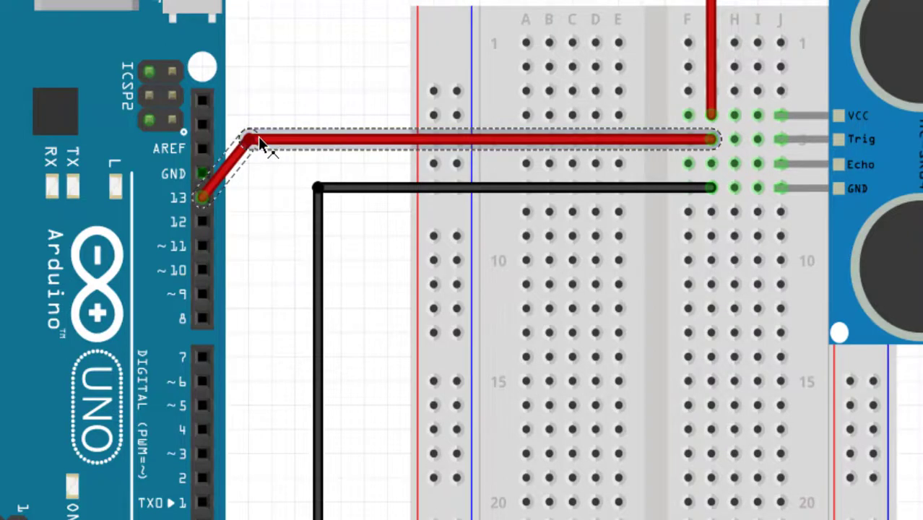
right_click(258, 136)
click(491, 249)
Wire the Echo row to Arduino pin 12 with a flat bend, bringing up its wire options for coloring.
drag(712, 165, 201, 223)
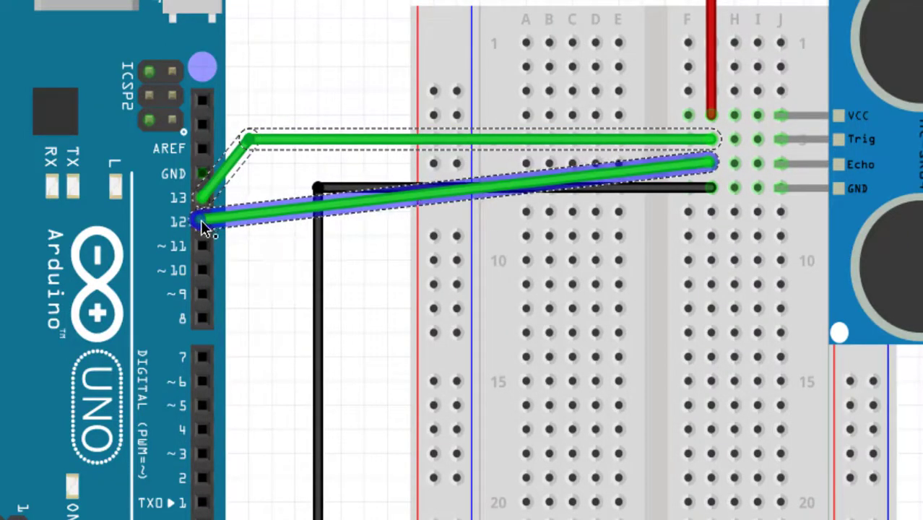
drag(260, 214, 288, 172)
right_click(288, 173)
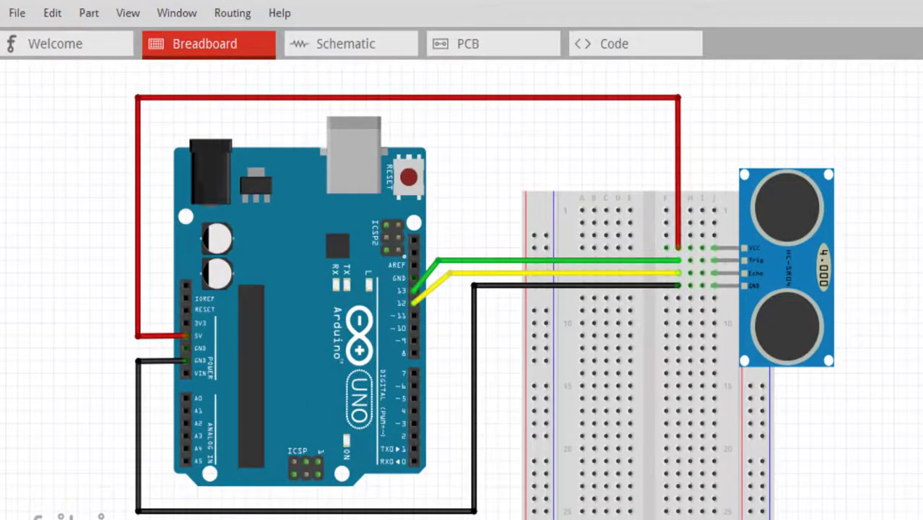
Export the breadboard view as a PNG image named 'UL'.
click(16, 12)
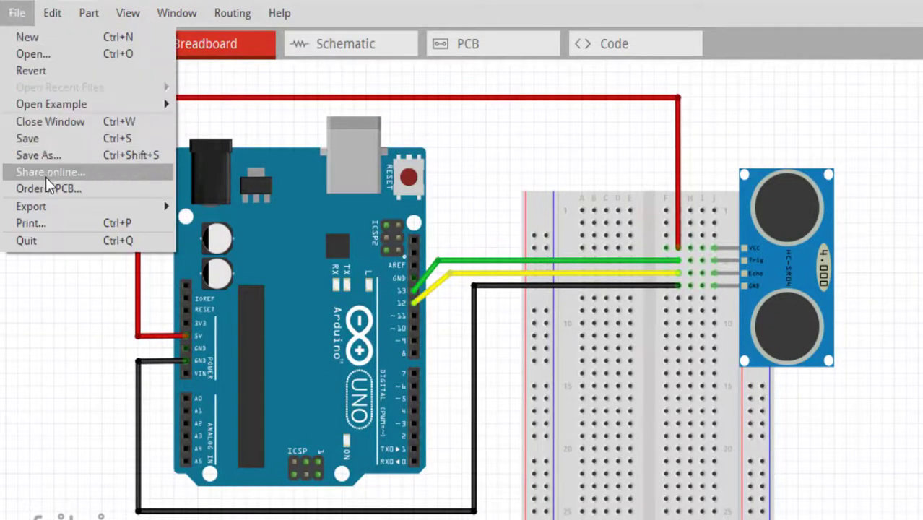
mouse_move(43, 207)
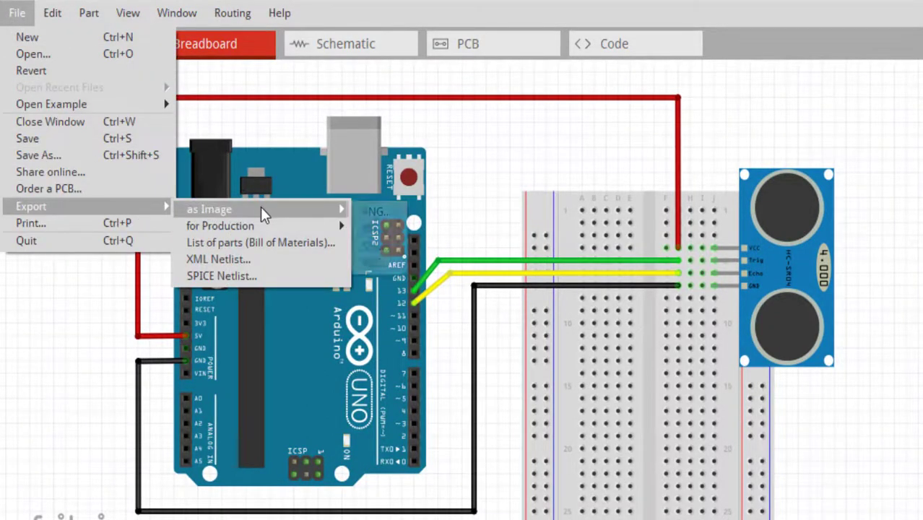
mouse_move(210, 208)
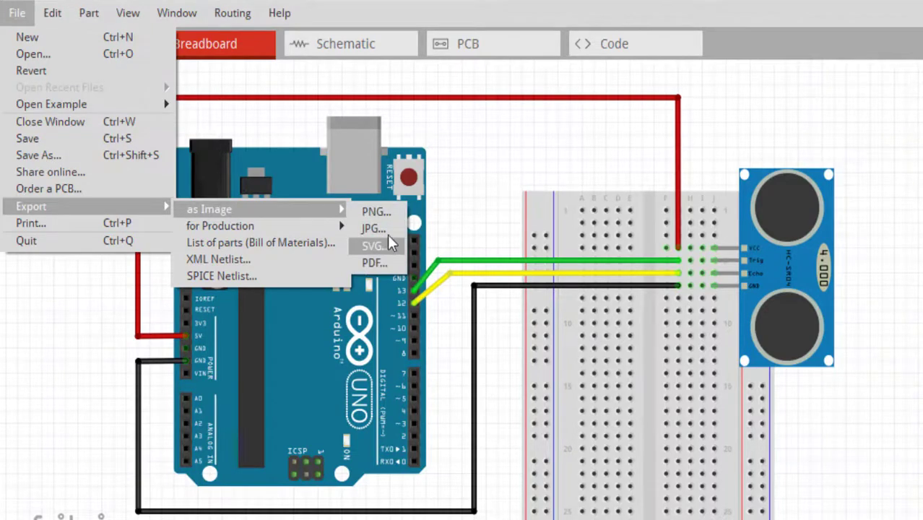
click(390, 212)
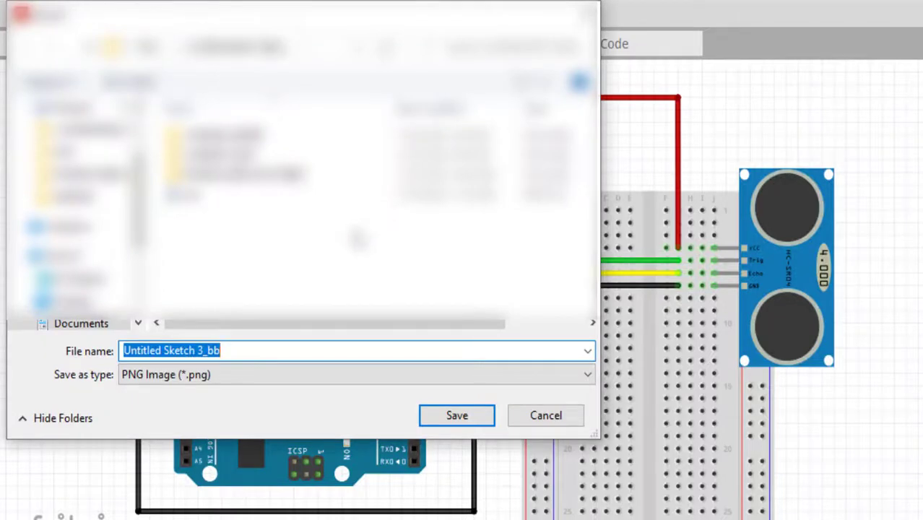
text(ULTRA)
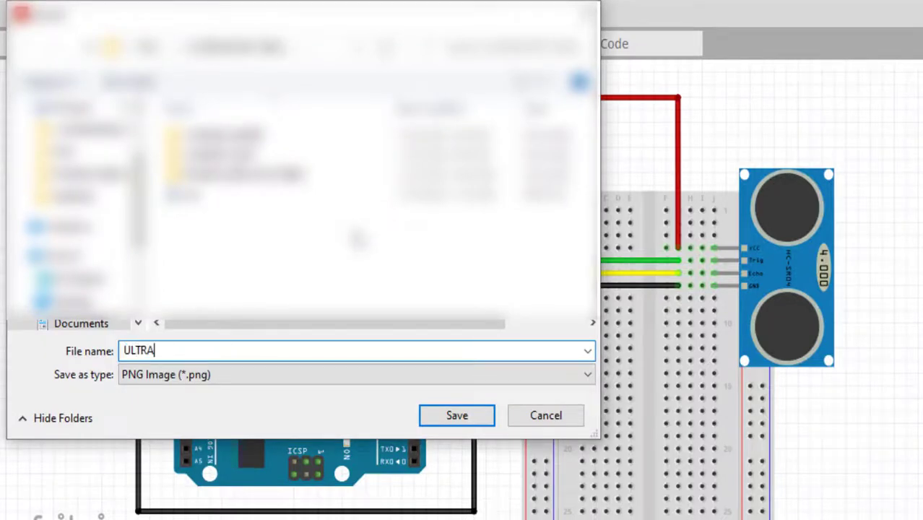
key(Return)
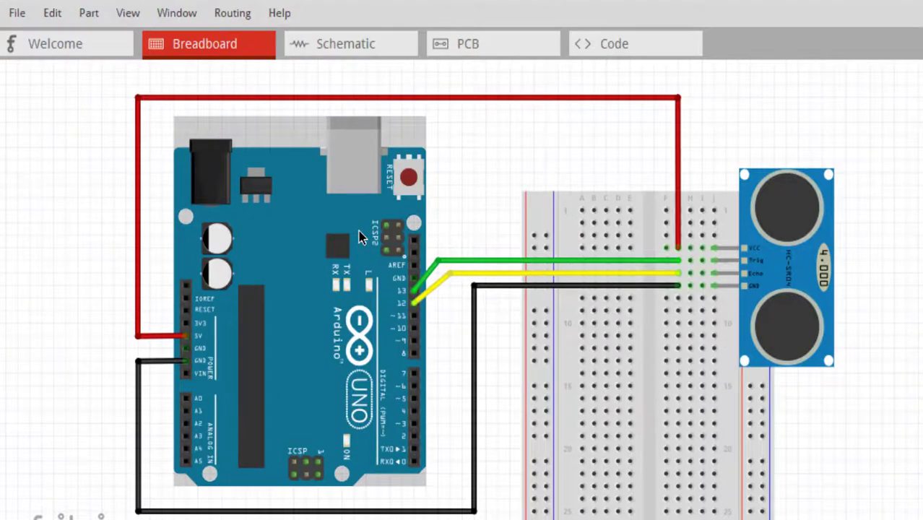